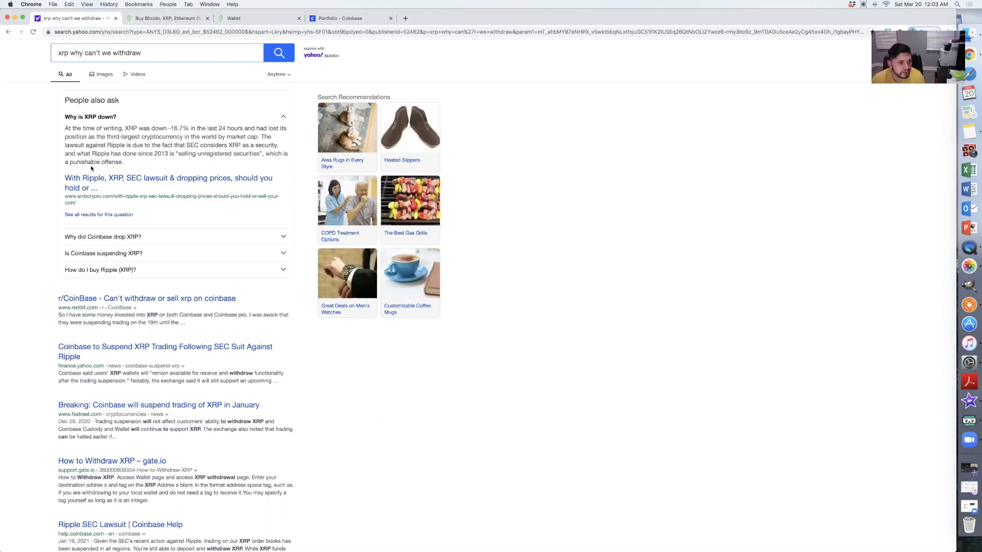
Step: Switch from the Yahoo XRP withdrawal results to the Uphold homepage tab
click(177, 21)
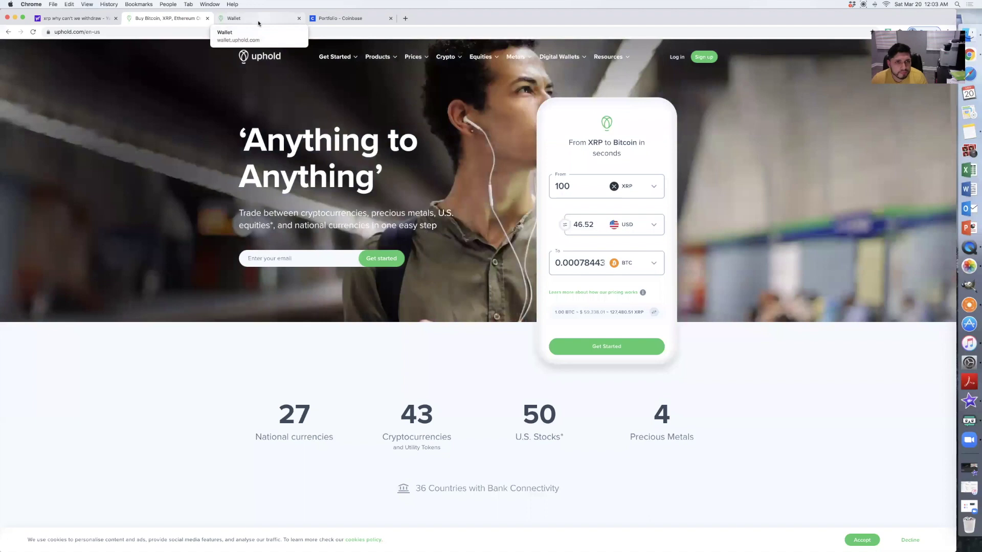
Step: Bring up the Uphold wallet dashboard with its $0.00 balance, after briefly revisiting the homepage
click(259, 20)
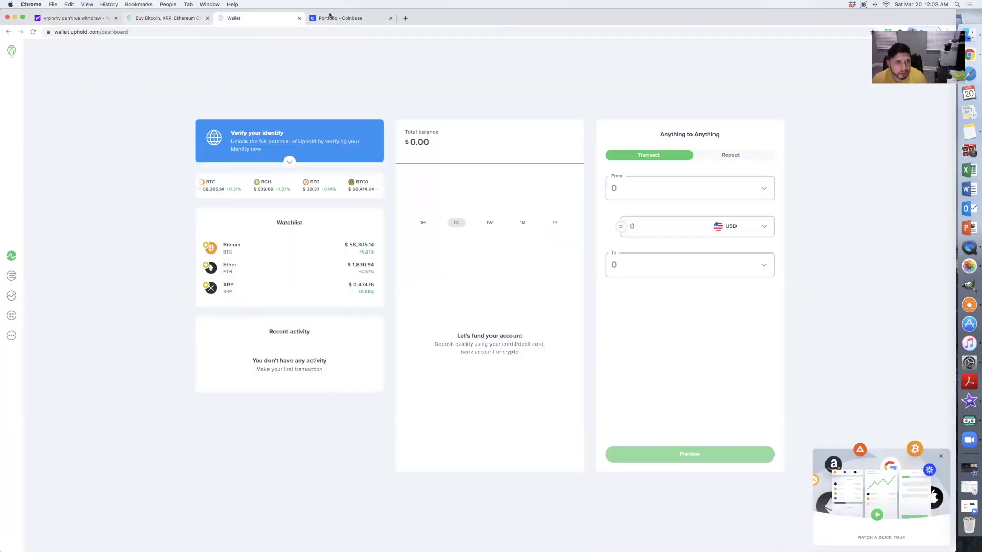
click(180, 20)
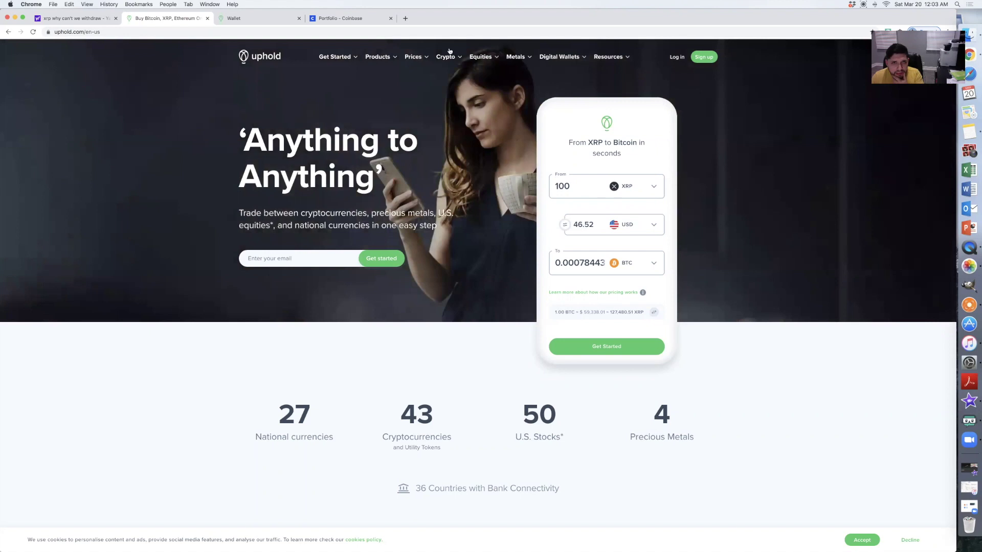
click(254, 21)
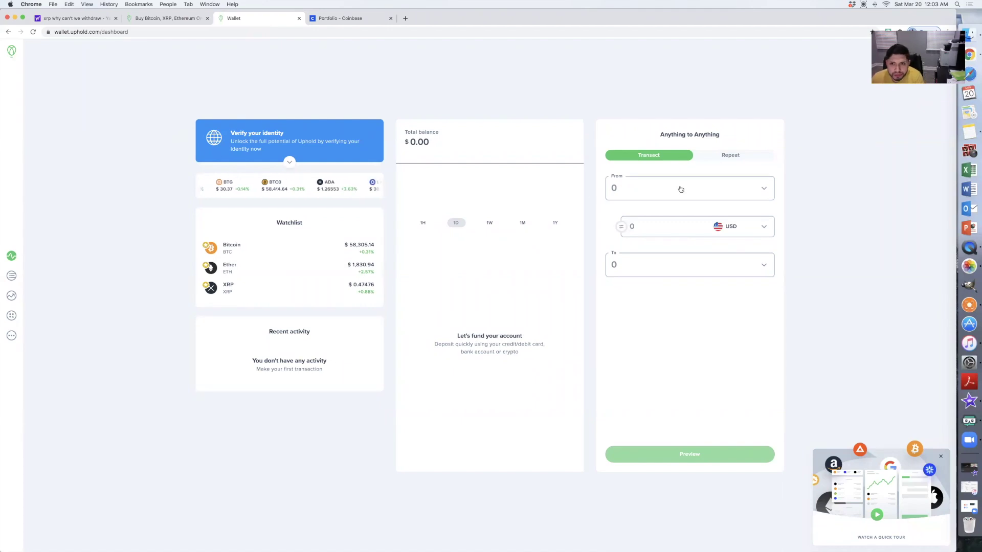
Step: Pick XRP under Crypto networks as the deposit source and accept the verification agreement
click(639, 190)
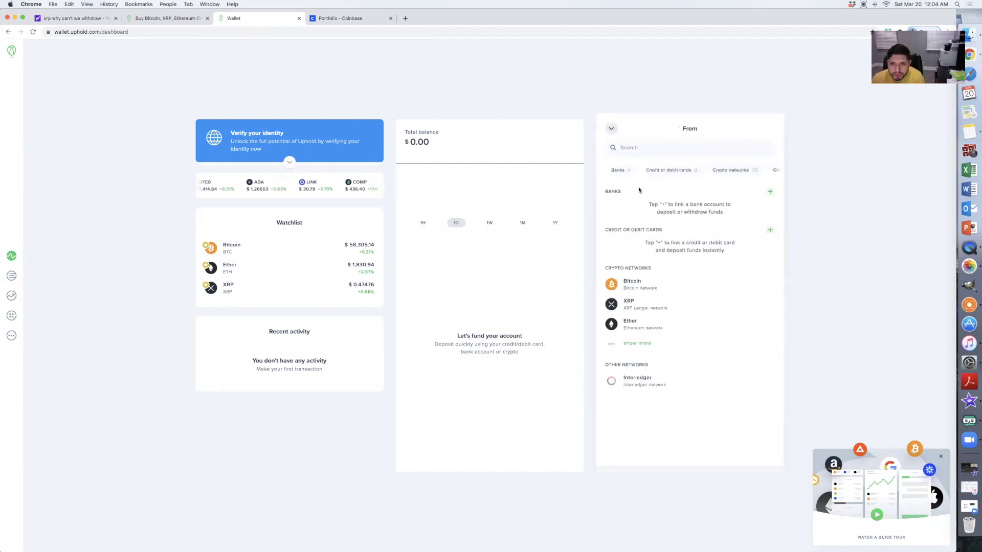
click(736, 182)
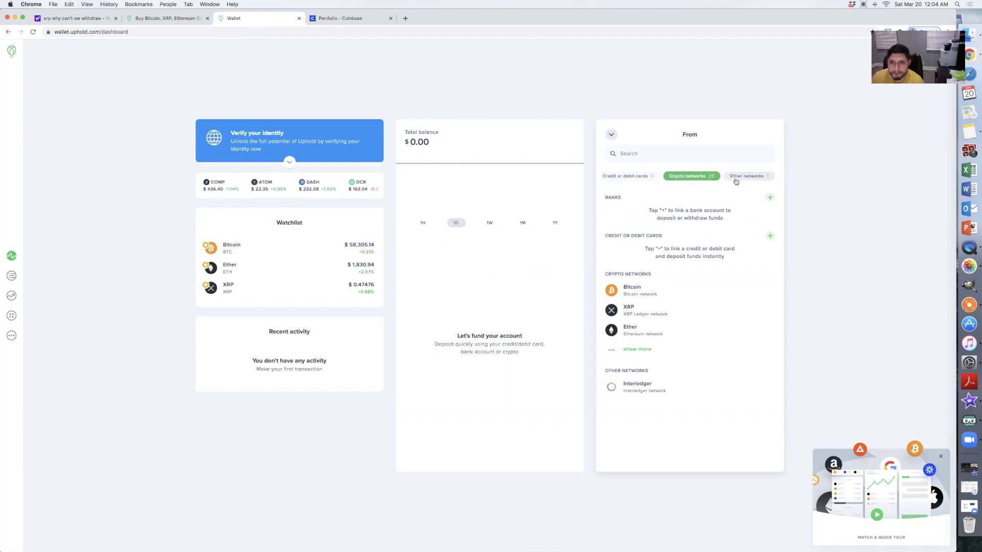
click(637, 316)
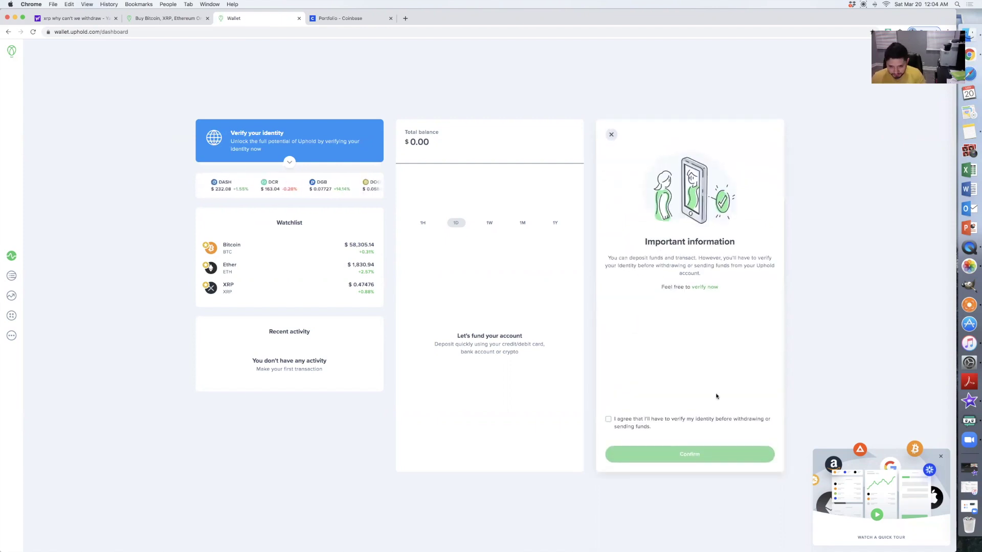
click(608, 419)
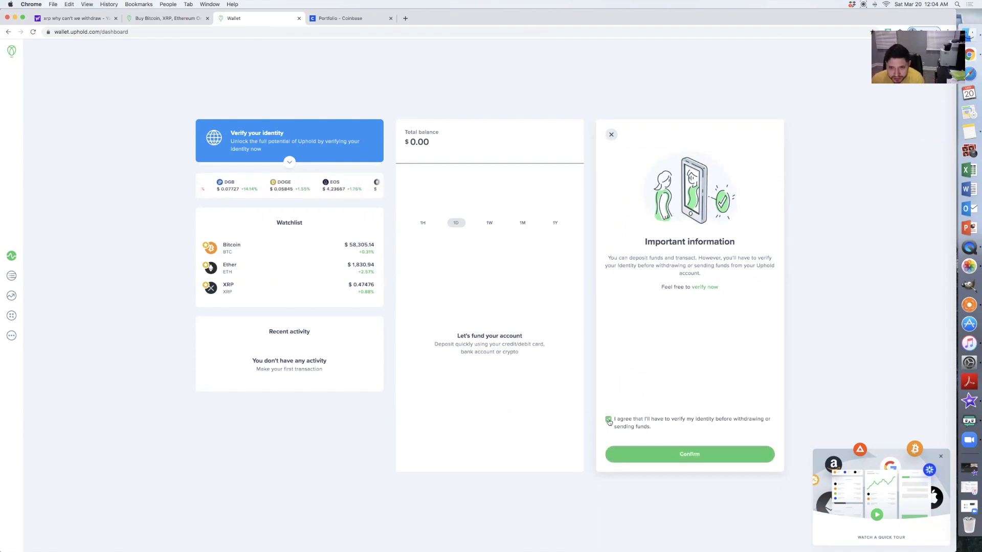
click(688, 455)
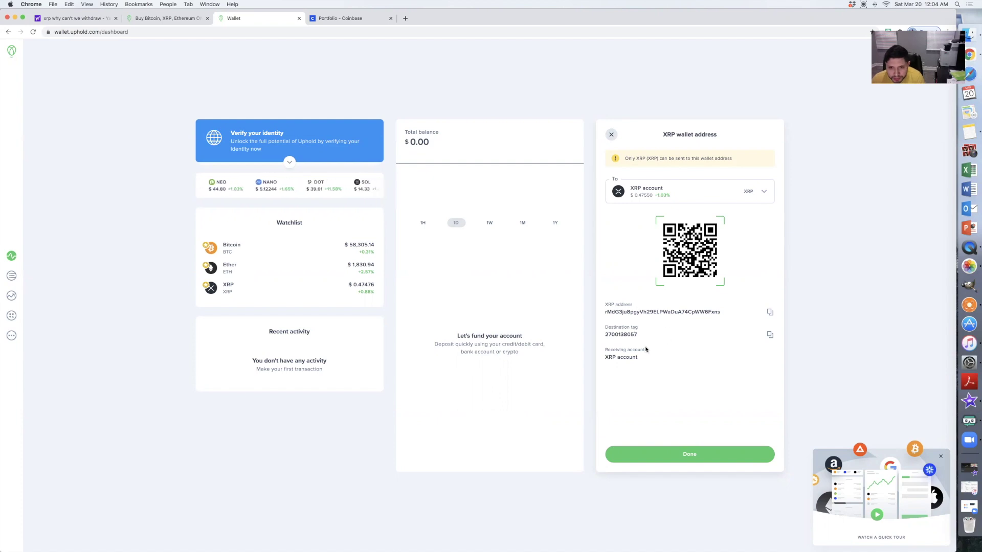
Step: Copy Uphold's XRP deposit address, destination tag and account details
drag(604, 305, 653, 358)
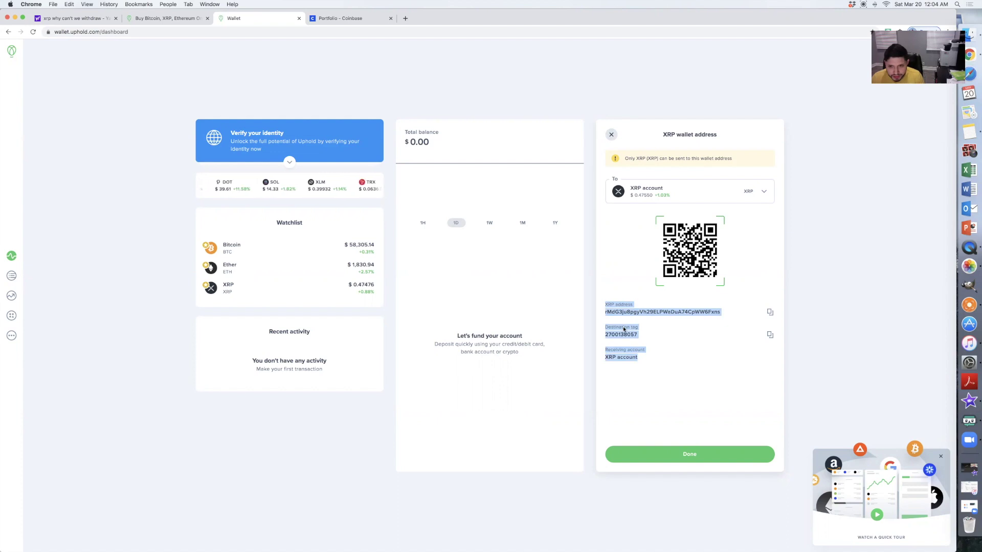
right_click(624, 329)
click(642, 343)
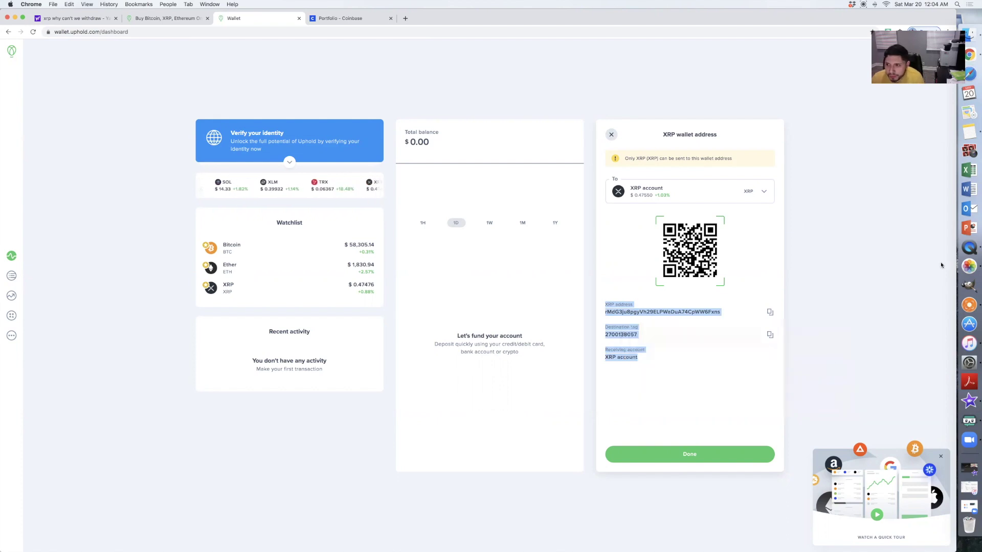
Step: Paste the deposit details into a note, then go back to the Coinbase portfolio
click(970, 131)
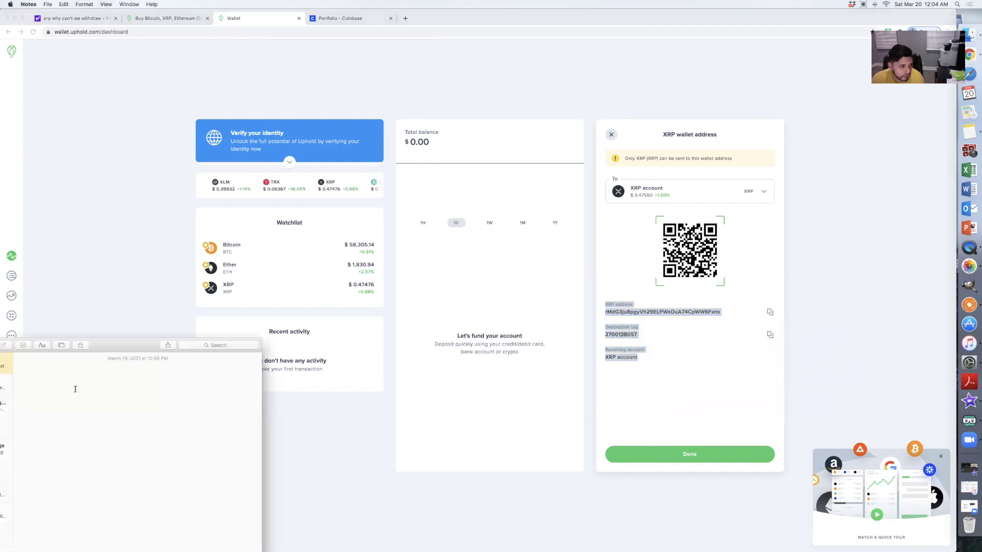
right_click(51, 384)
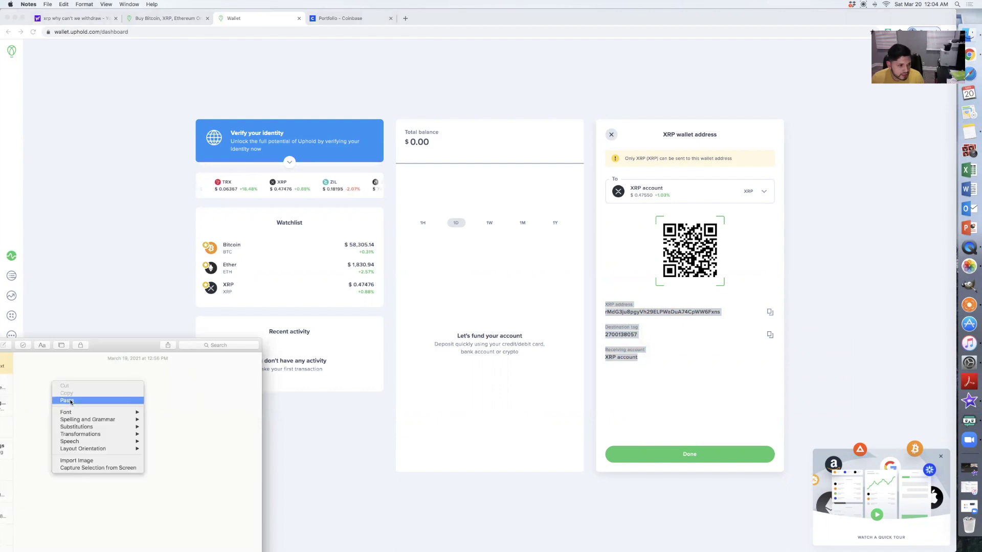
click(67, 400)
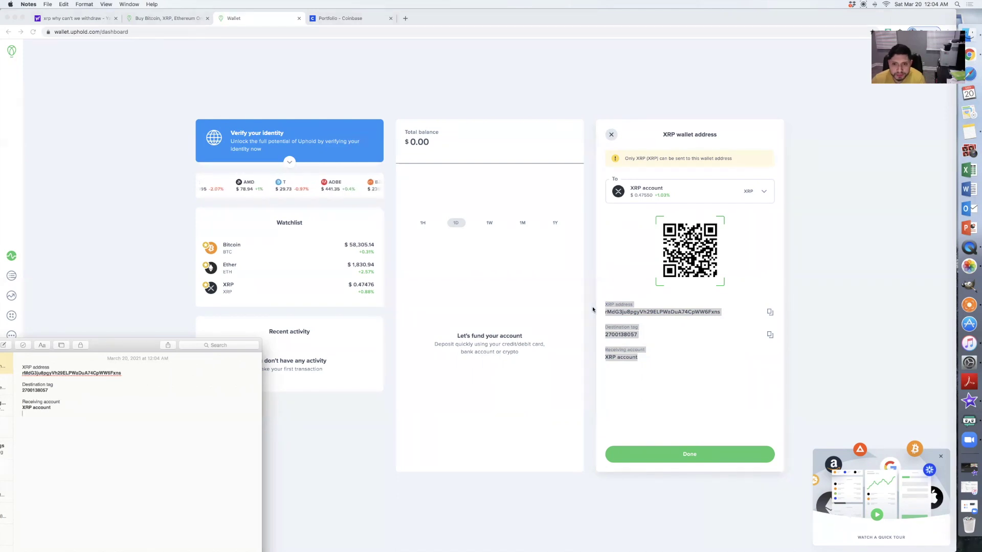
key(super+Tab)
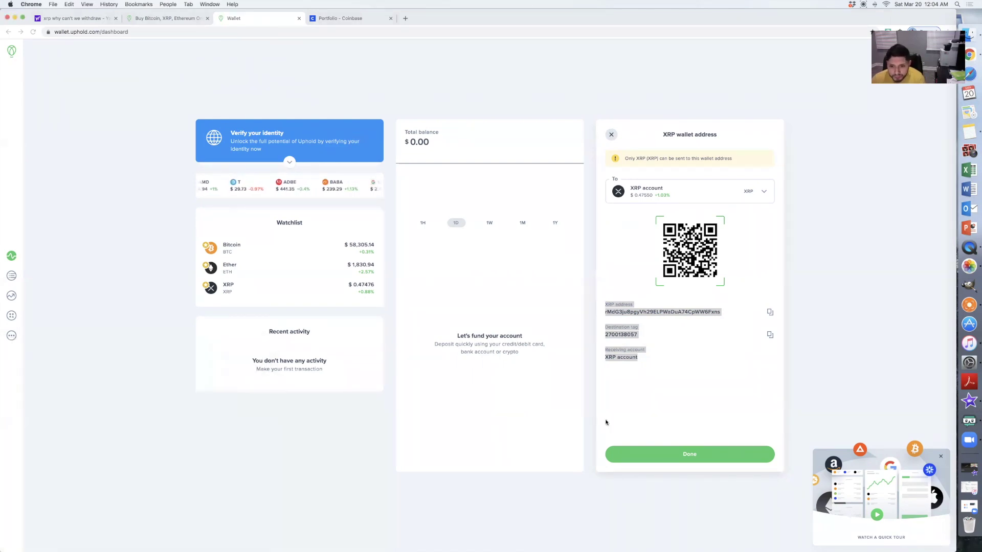
click(340, 18)
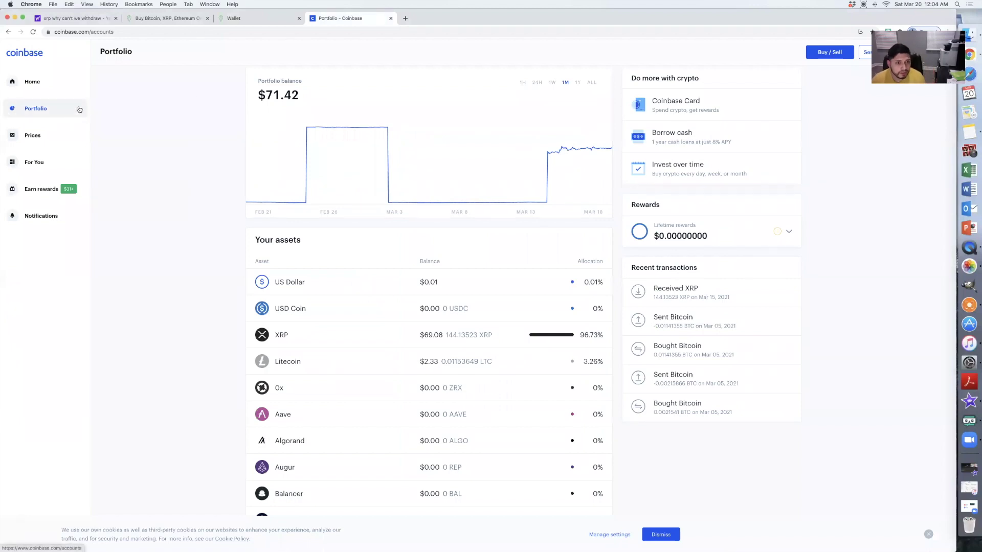
Step: Open Coinbase's XRP wallet (144.13523 XRP, $69.08) with the Uphold deposit note alongside
click(344, 342)
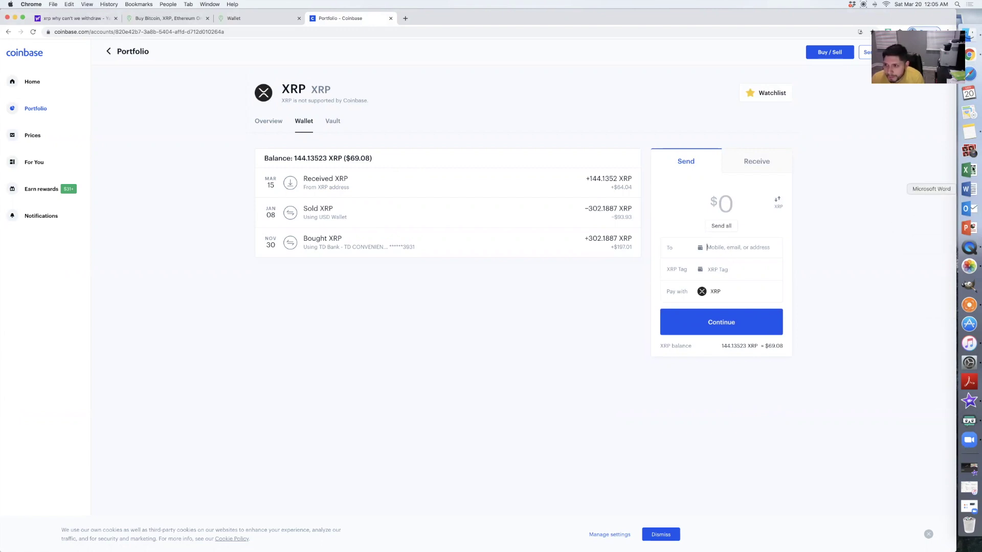
click(970, 132)
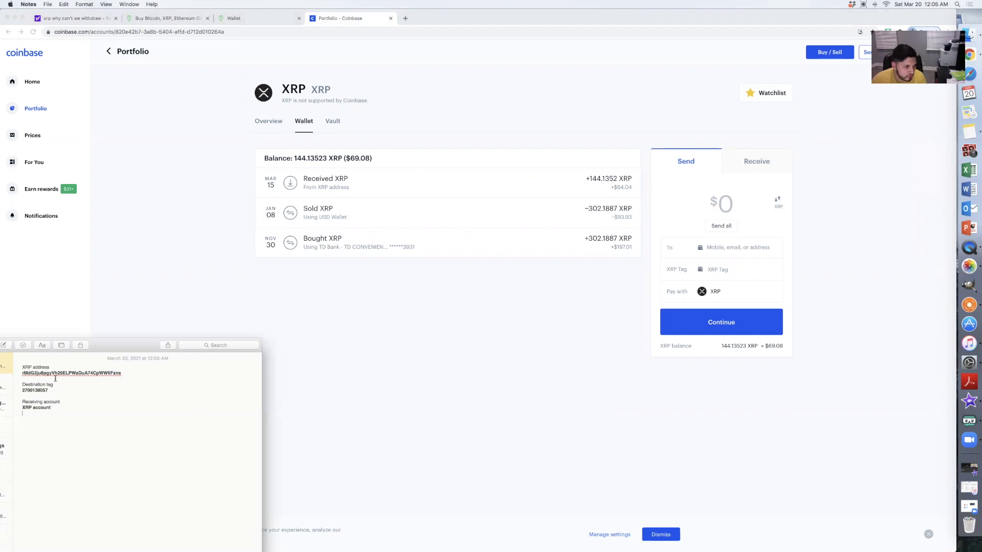
Step: Copy the Uphold XRP address from the note into Coinbase's recipient field
drag(22, 373, 120, 374)
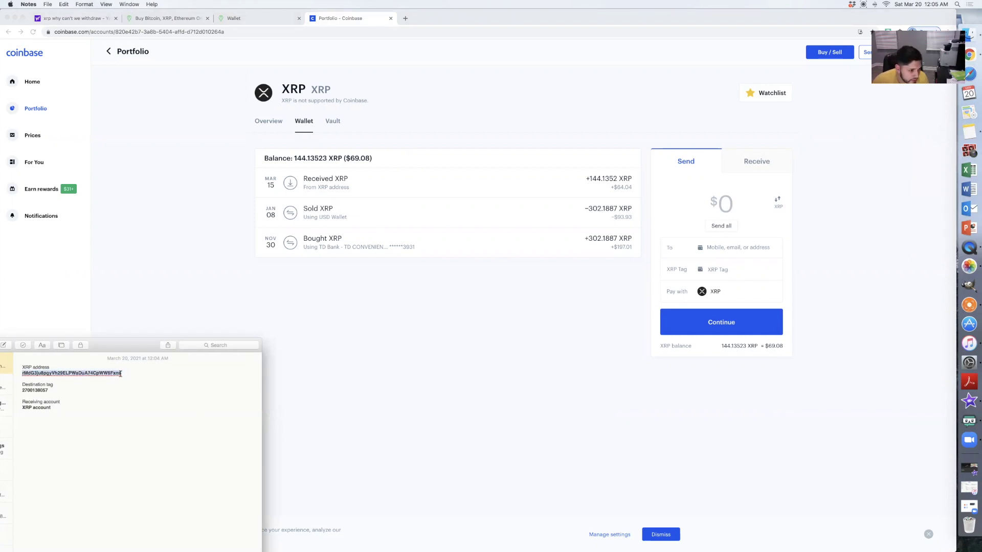
right_click(109, 373)
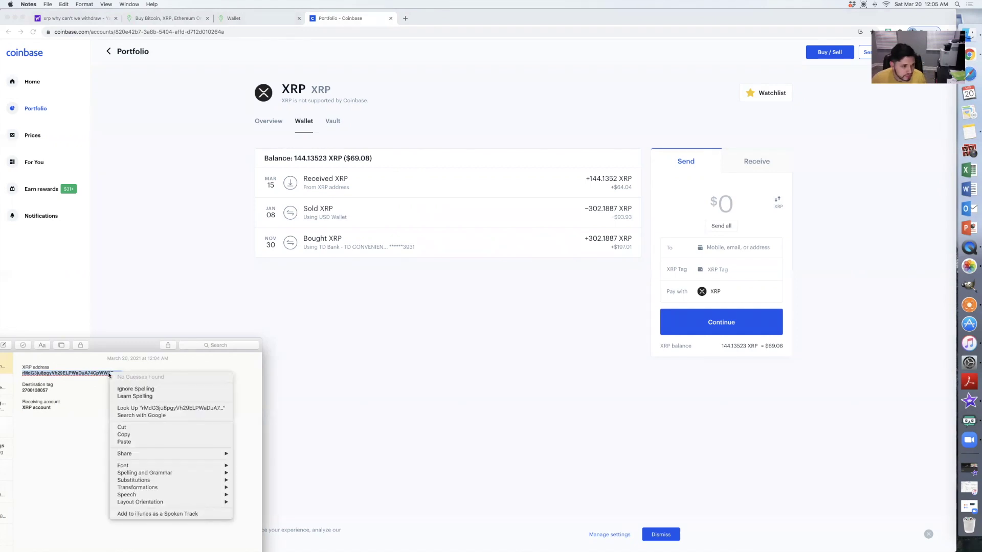
click(124, 434)
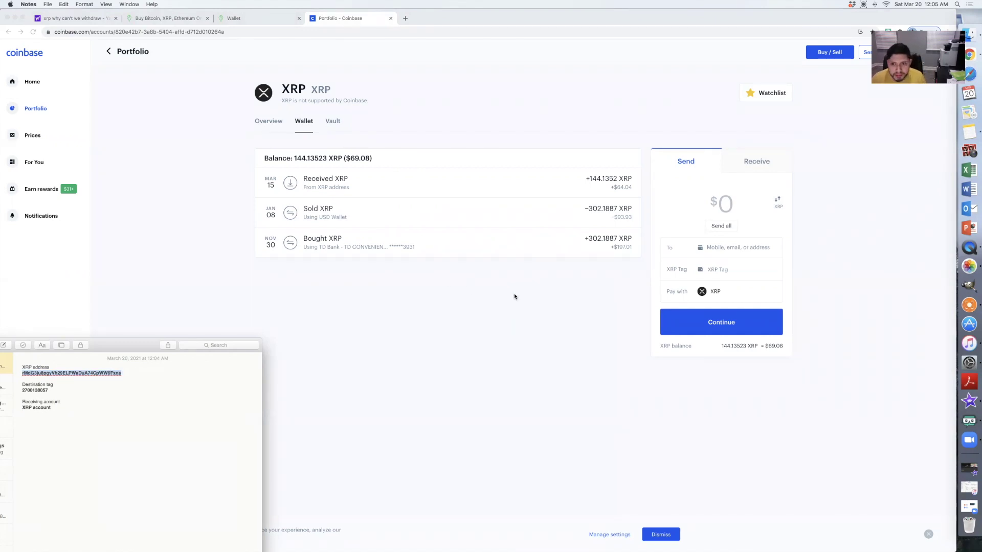
click(732, 249)
right_click(713, 248)
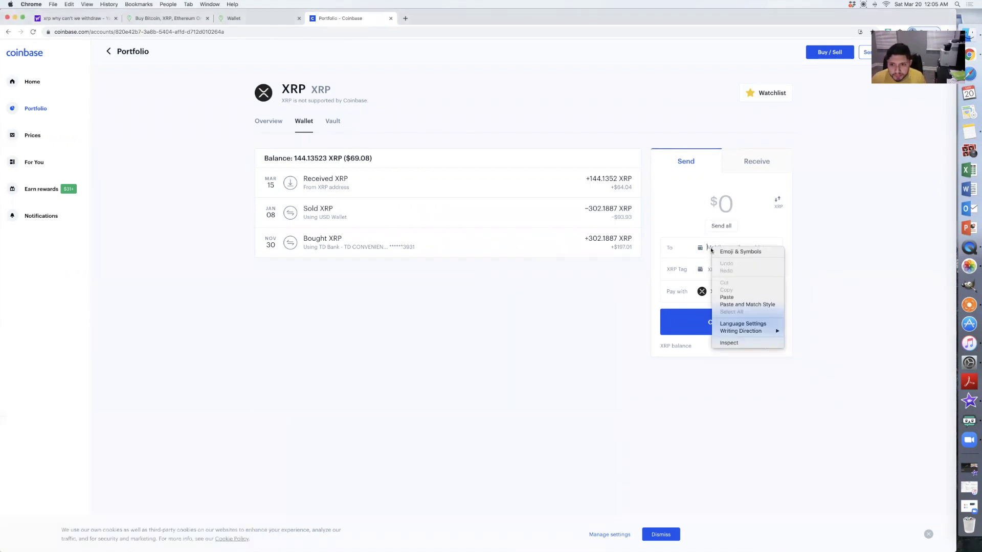
click(740, 297)
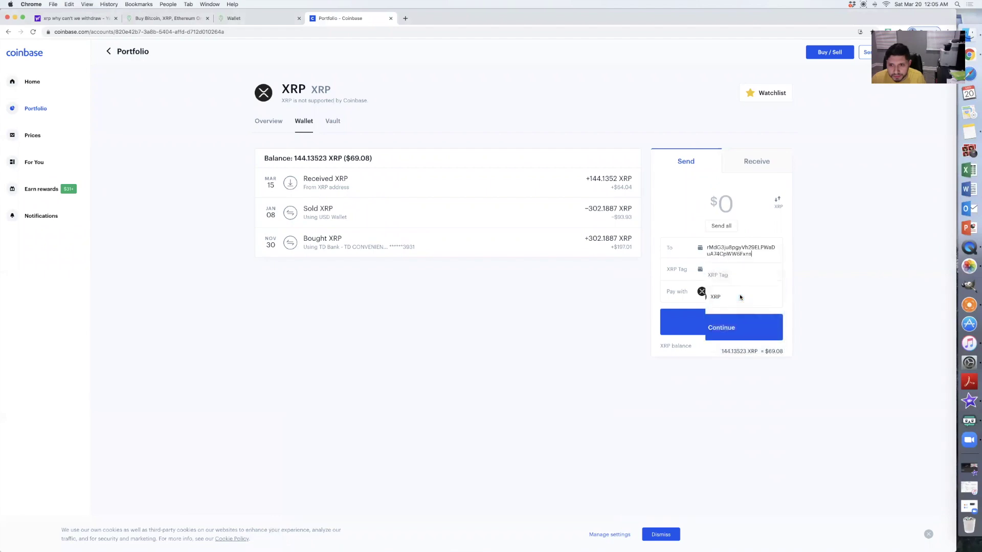
Step: Paste the destination tag into XRP Tag and use Send all for $68.82
click(712, 276)
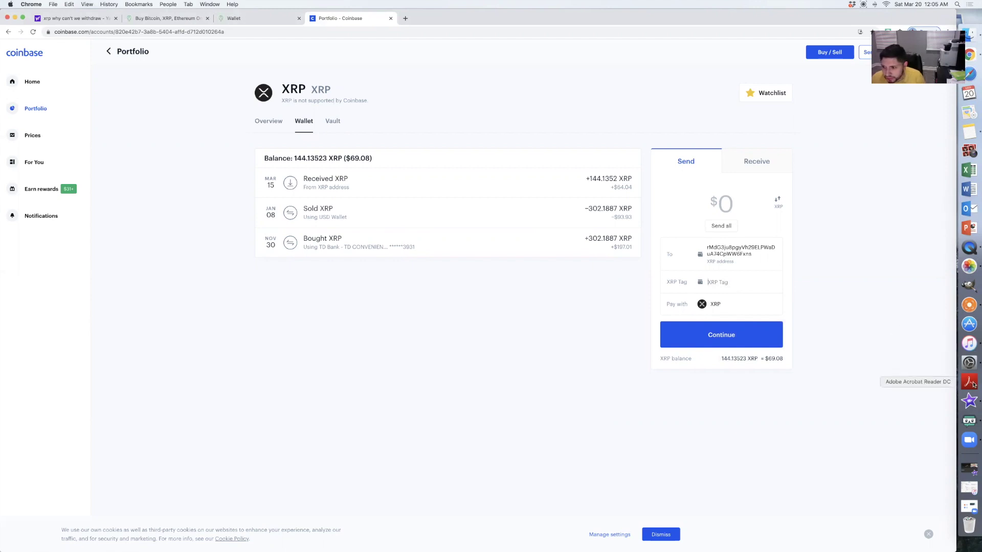
click(973, 138)
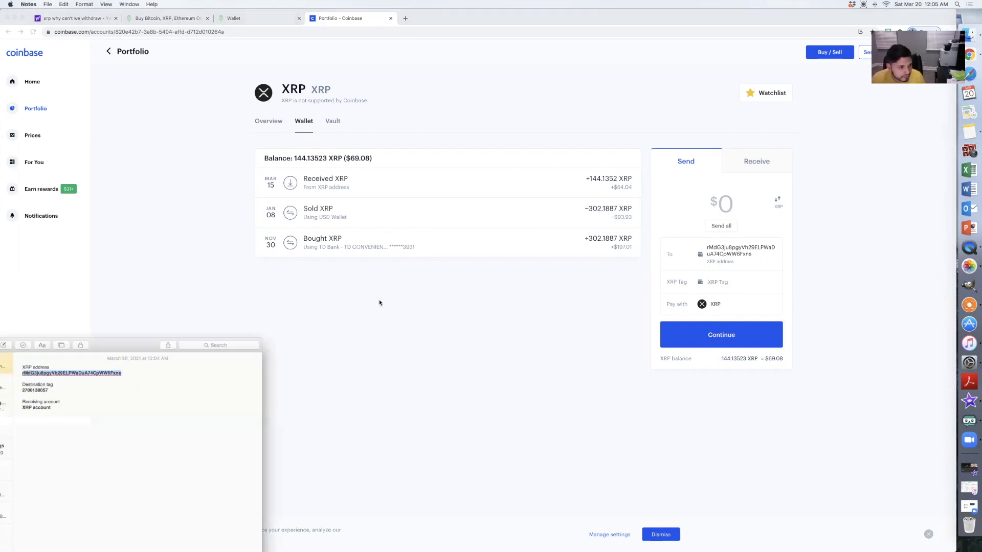
drag(23, 390, 48, 391)
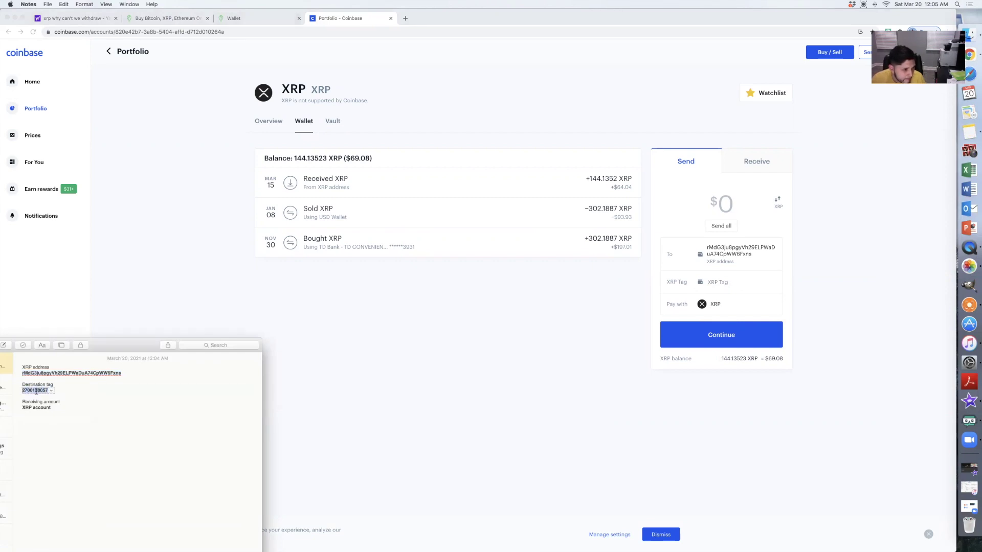
right_click(36, 392)
click(84, 466)
click(718, 283)
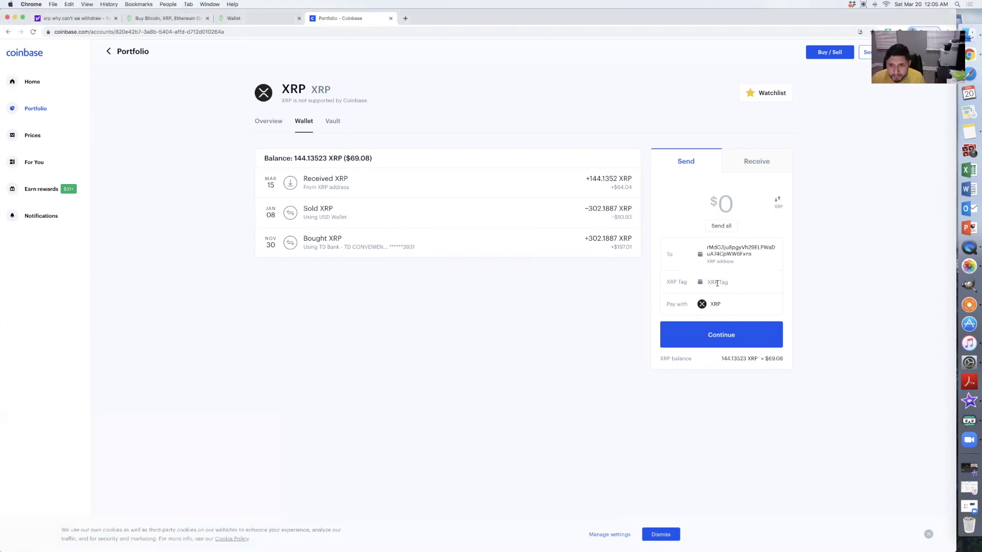
right_click(717, 283)
click(746, 332)
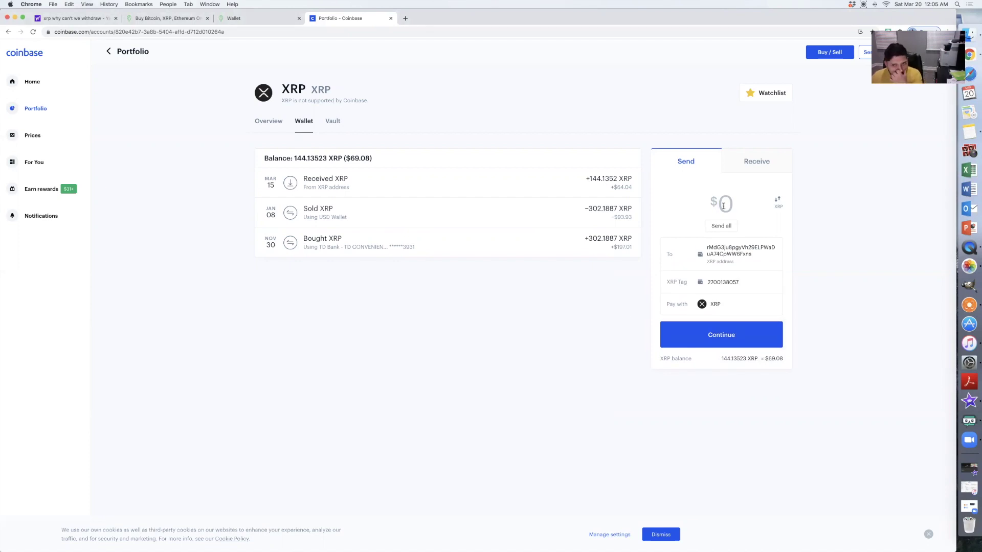
click(722, 226)
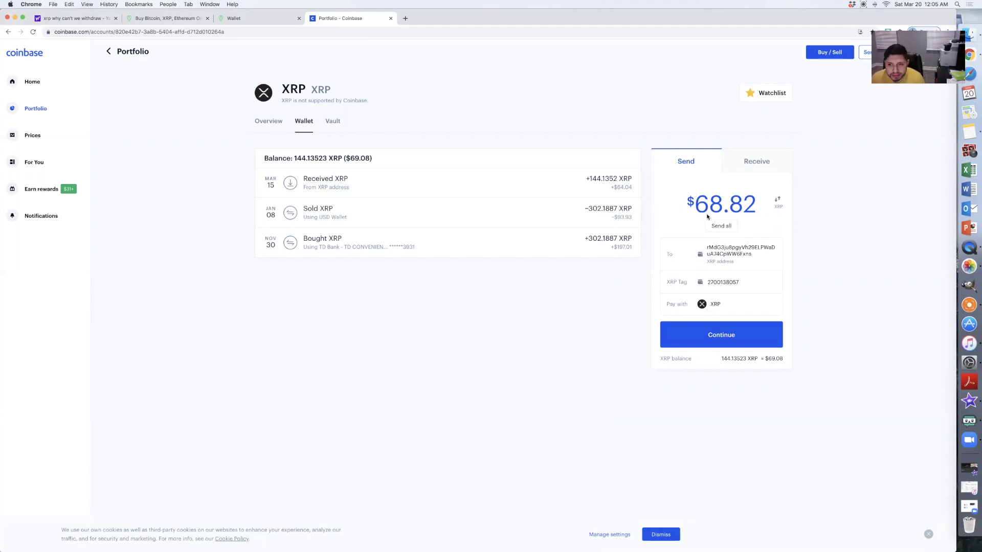
Step: Review the $68.82 XRP send with zero fees and submit it with Send now
click(723, 337)
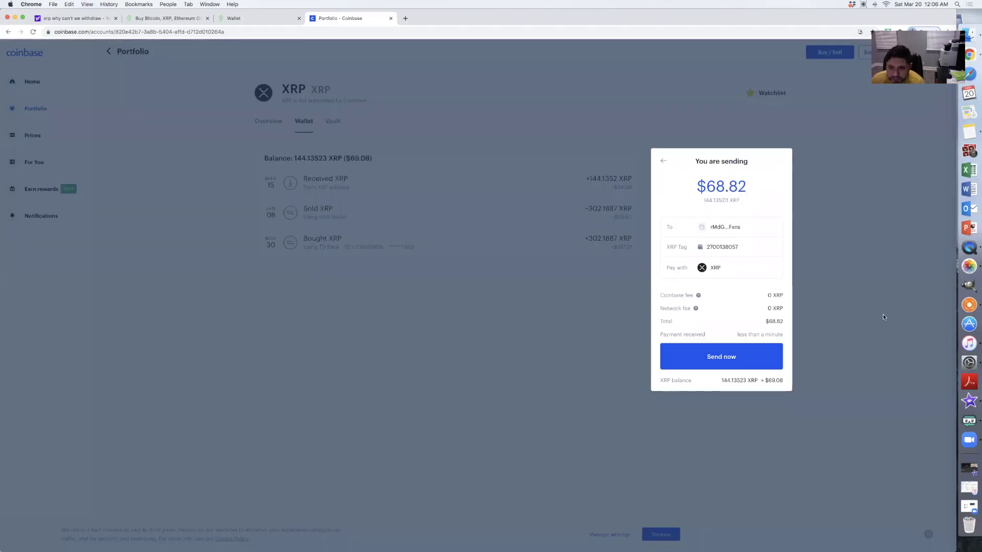
click(729, 358)
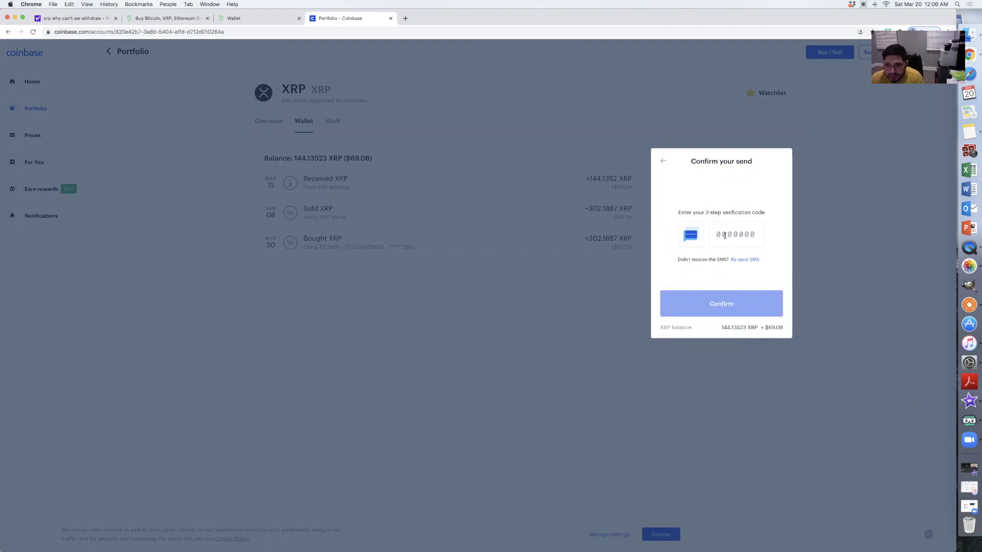
Step: Enter the SMS verification code to finish sending 144.13523 XRP, then return to Uphold
click(728, 236)
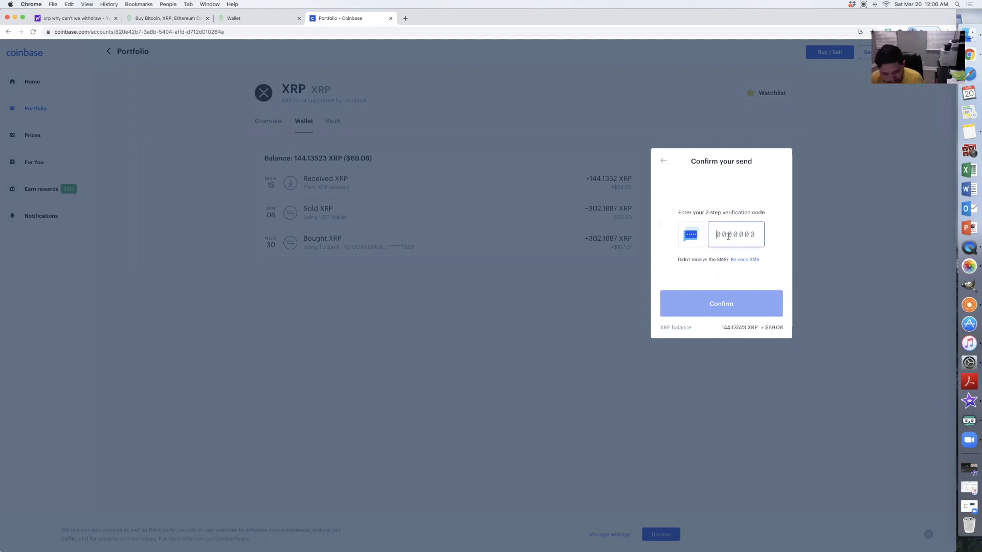
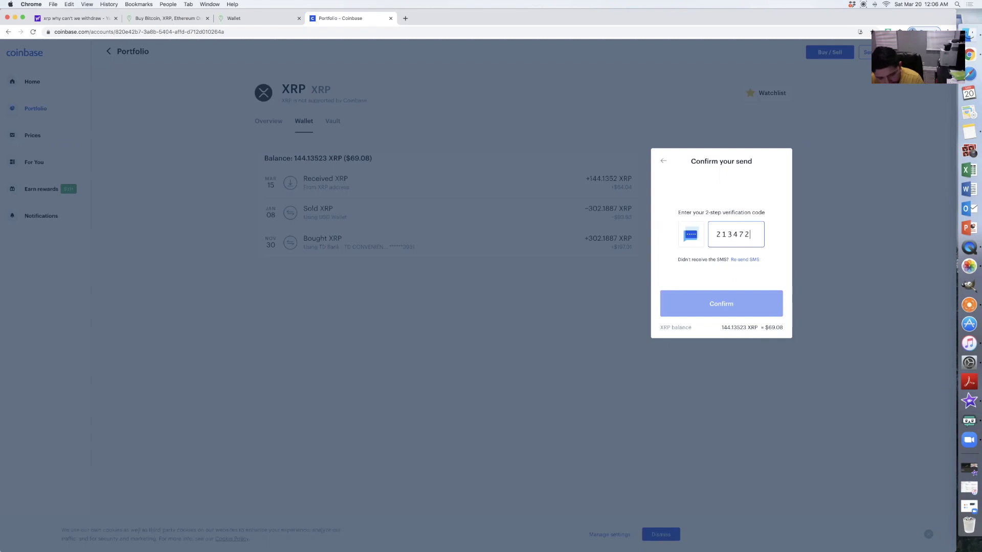
click(733, 306)
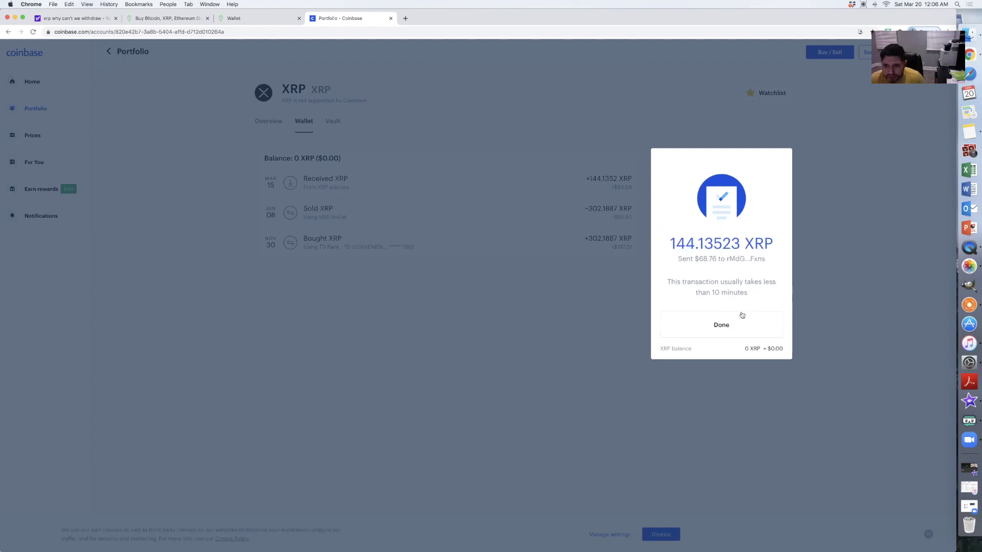
click(732, 326)
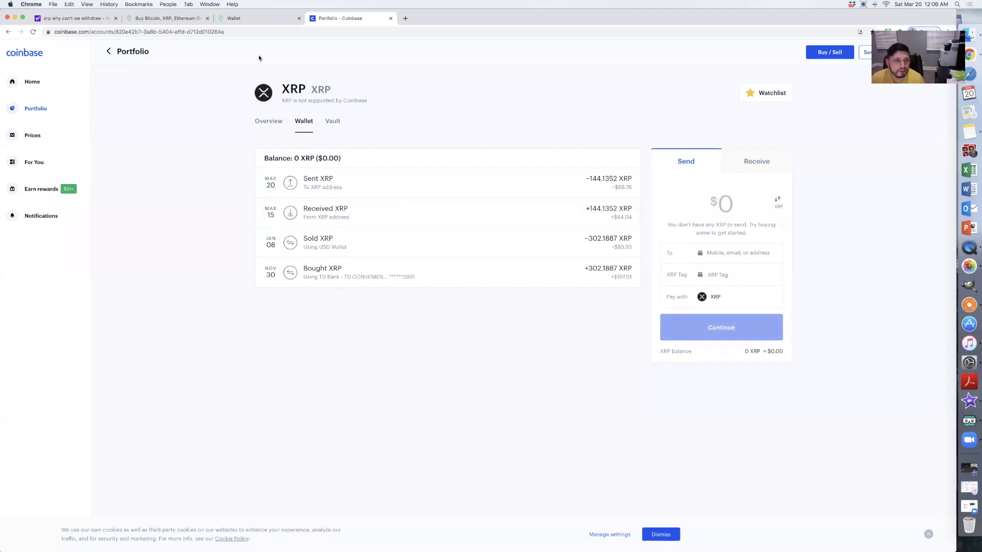
click(246, 19)
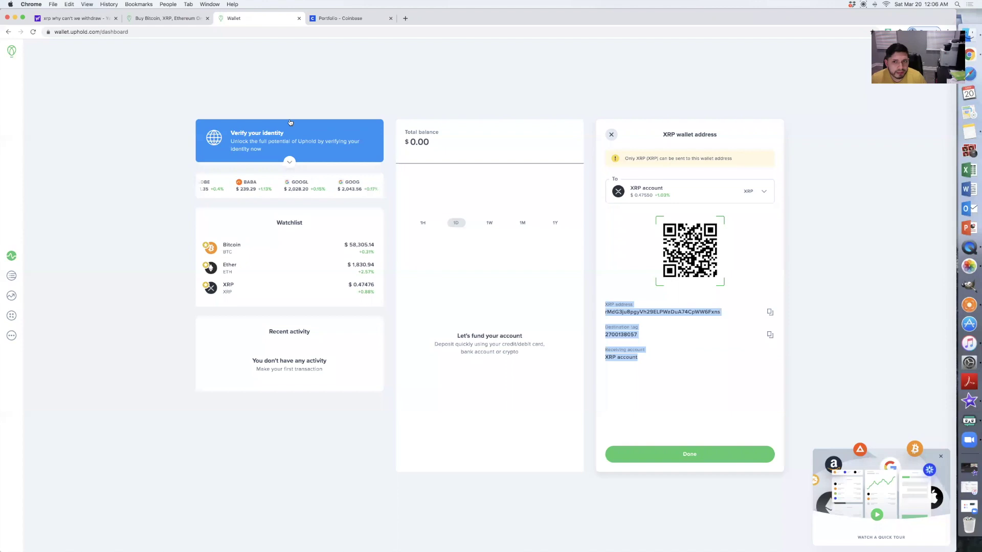
Step: Reload the Uphold wallet and check the From source list; balance is still $0.00
click(839, 228)
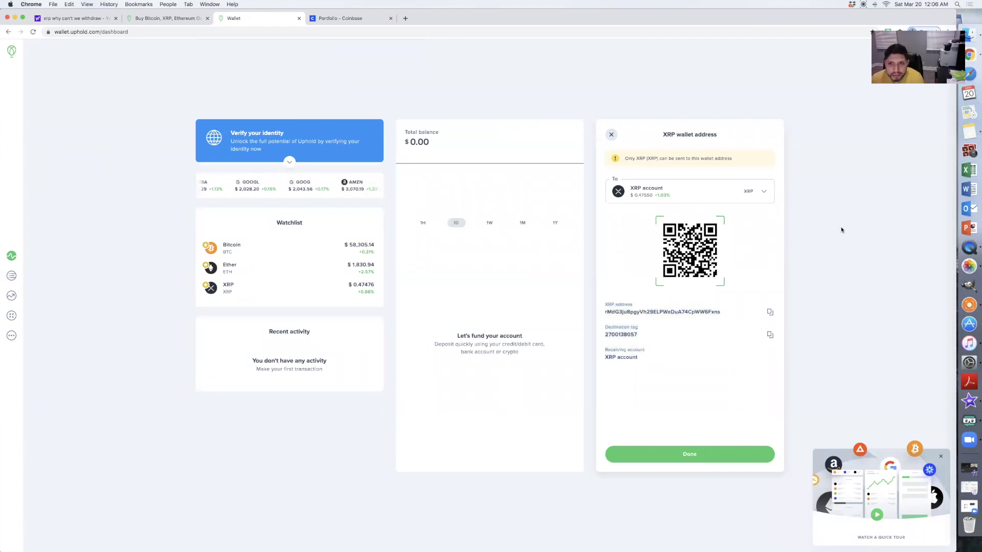
click(33, 32)
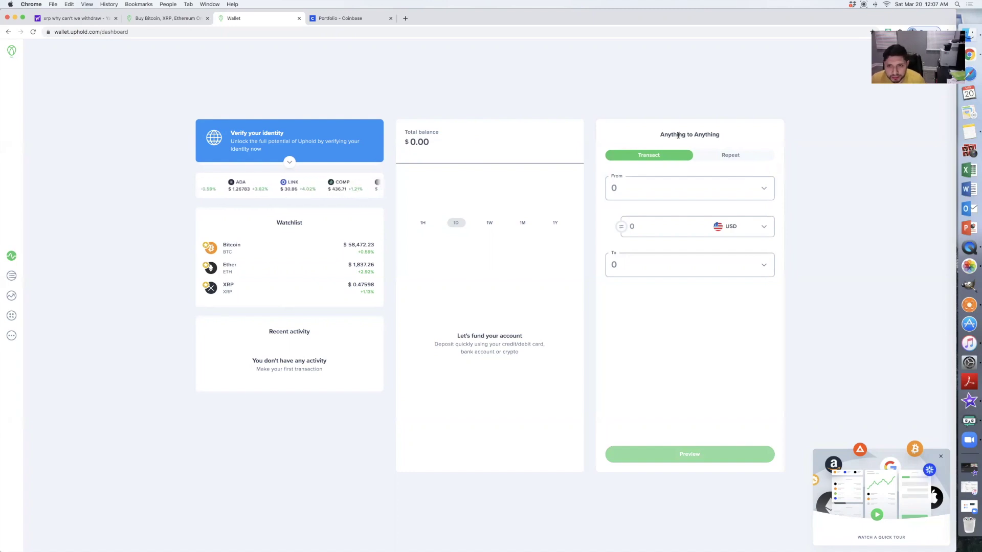
click(760, 189)
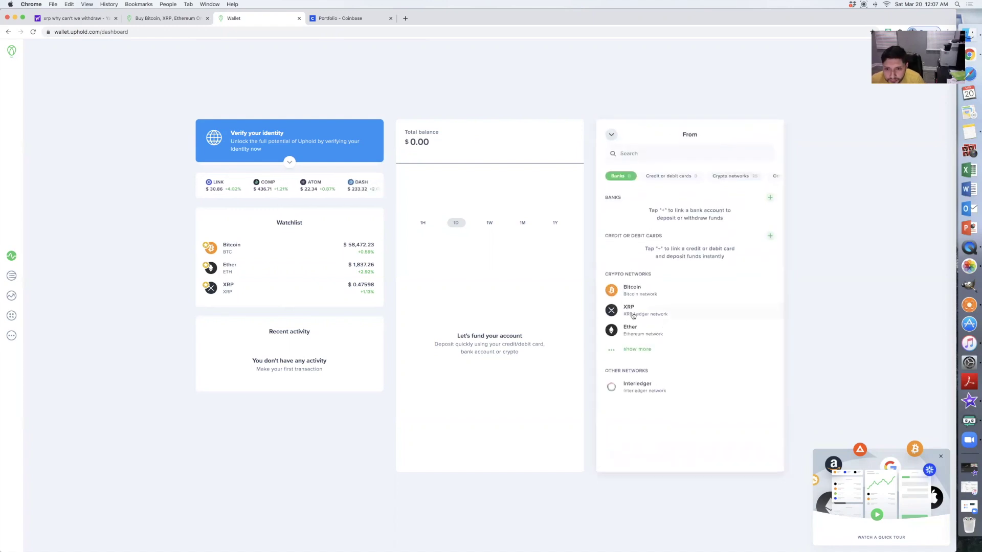
click(612, 136)
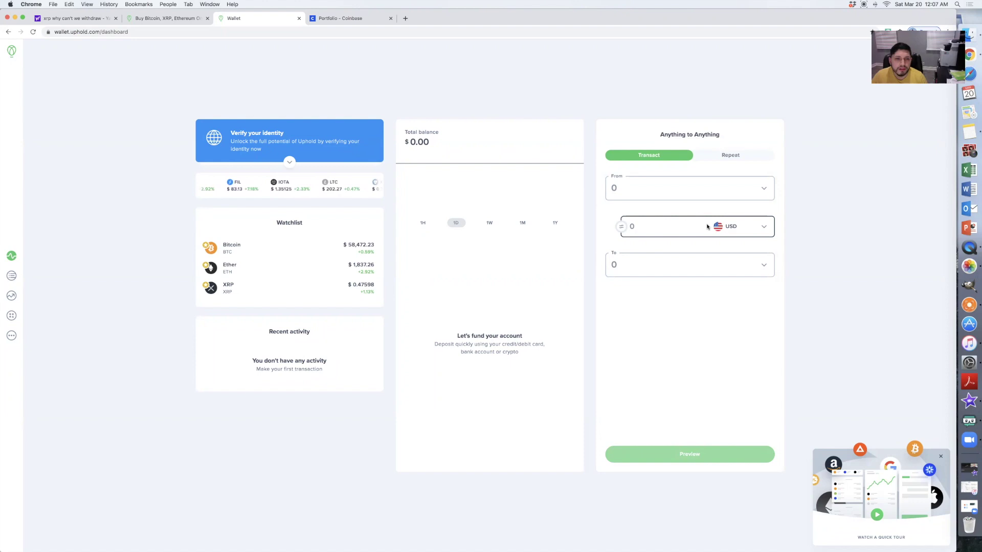
Step: Reload to see the $68.71 XRP deposit, then set the trade from XRP account to Bitcoin
click(33, 31)
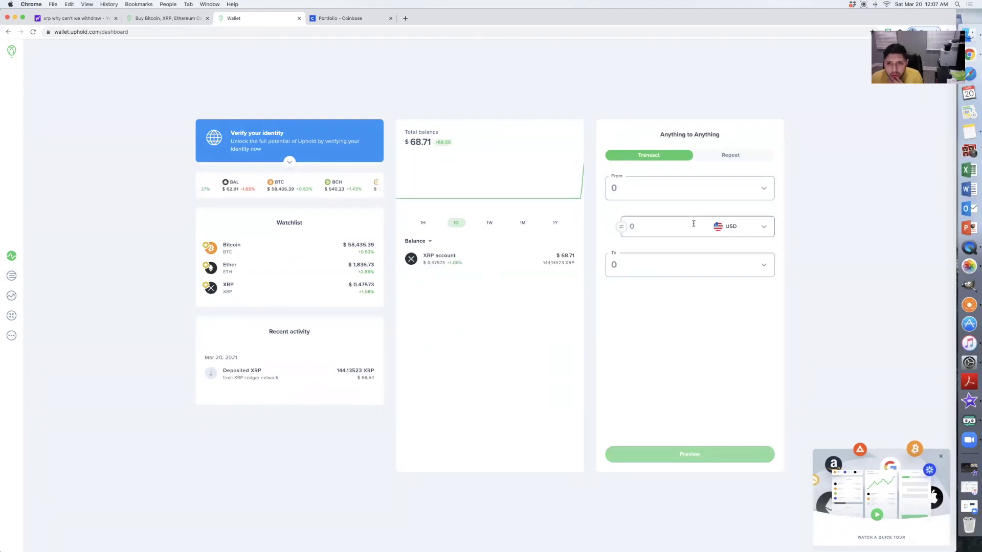
click(691, 193)
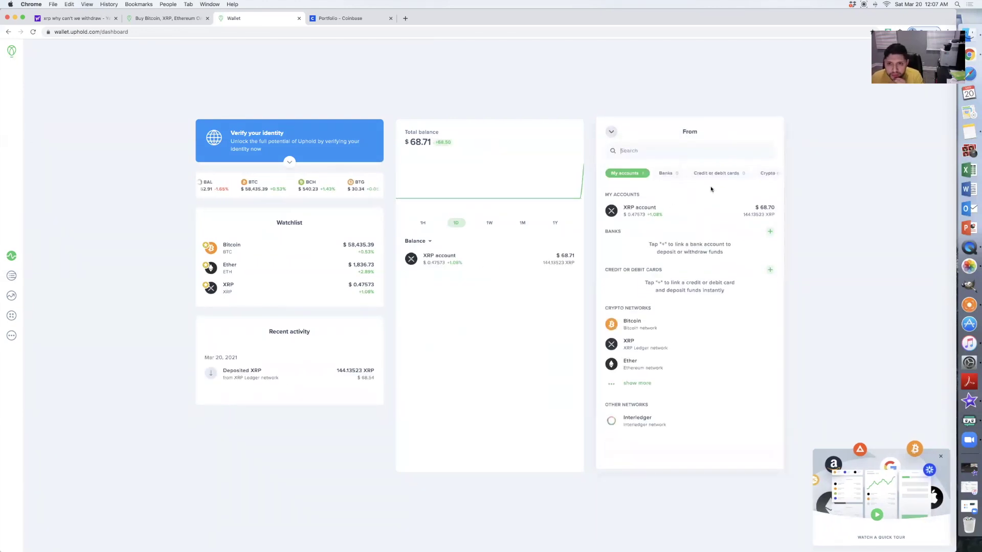
click(641, 217)
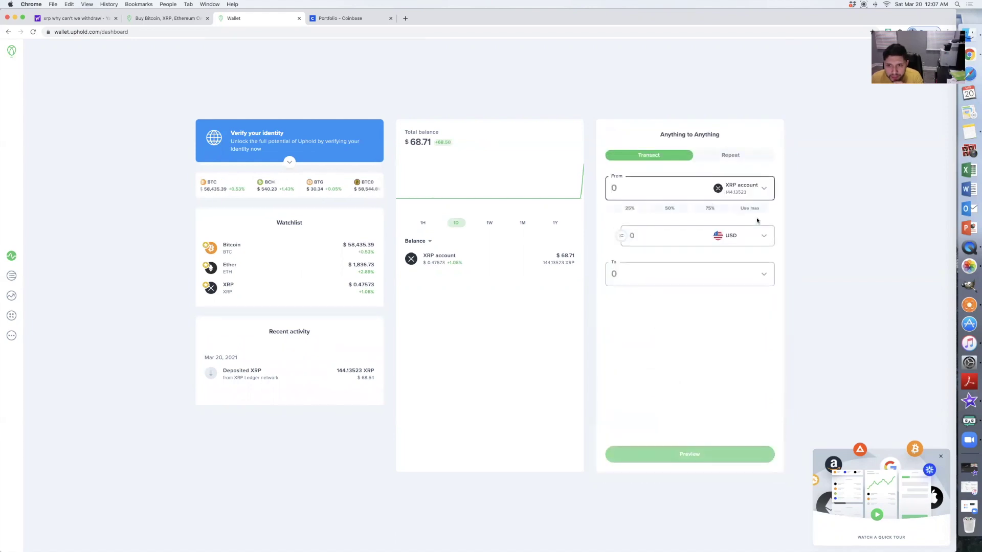
click(763, 278)
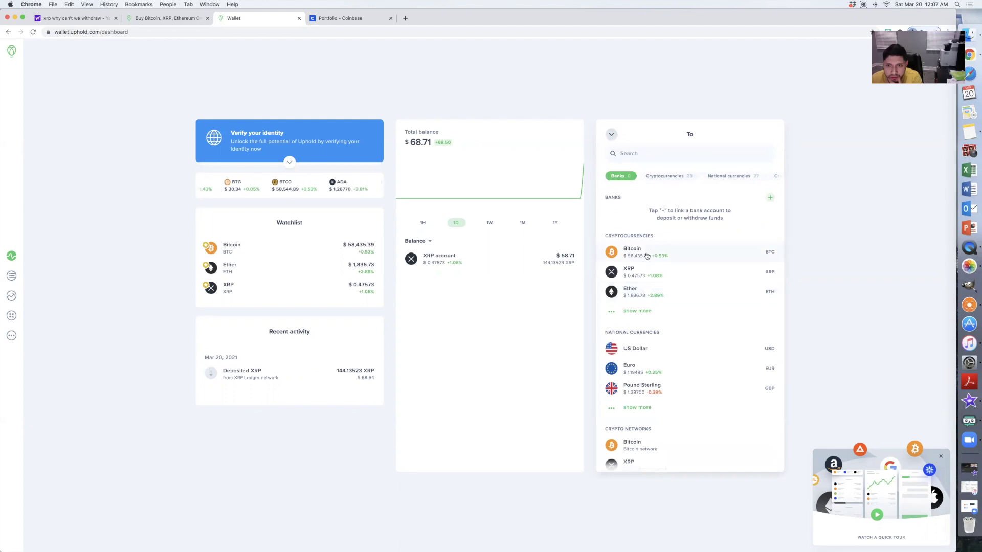
click(646, 254)
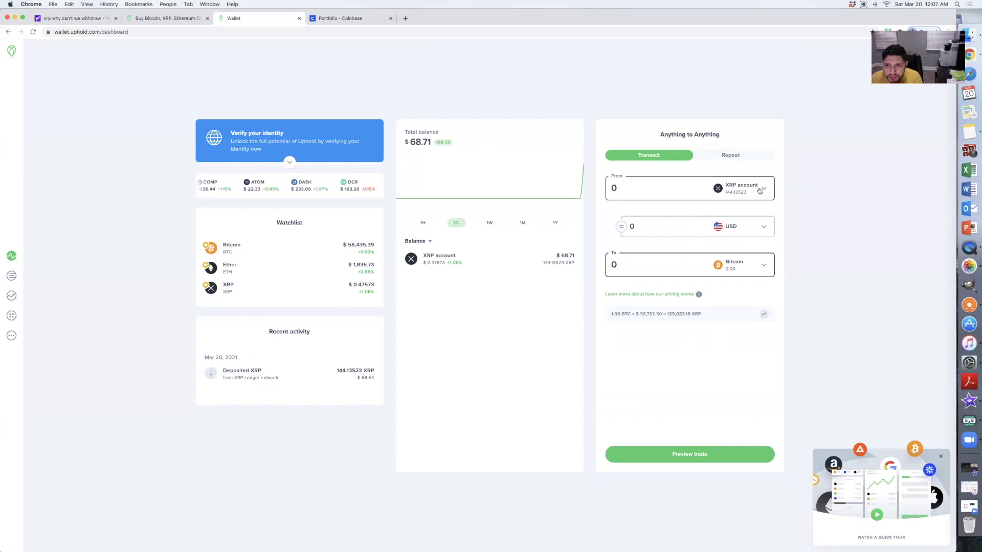
Step: Trade the maximum 144.13523 XRP from the XRP account and preview it as 0.00115419 BTC
click(765, 189)
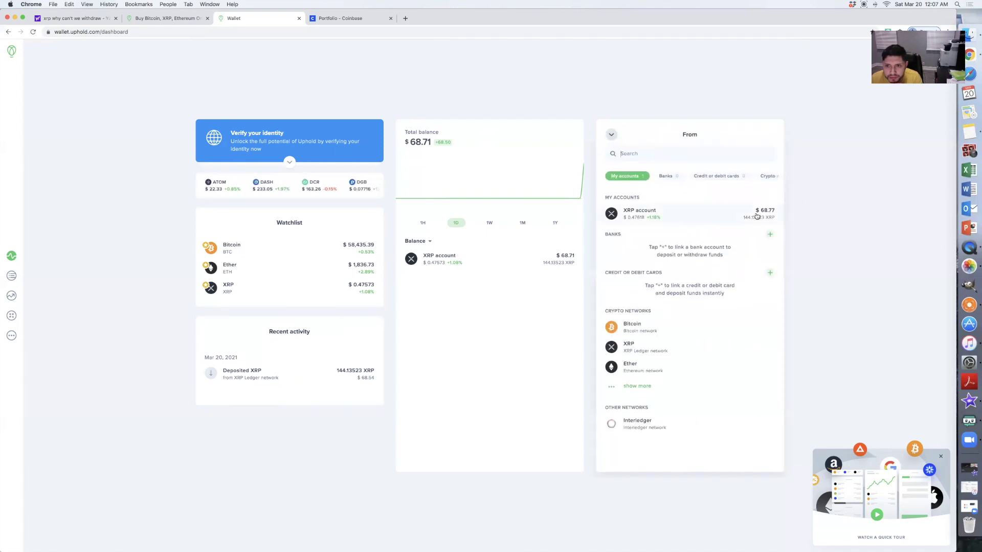
click(759, 214)
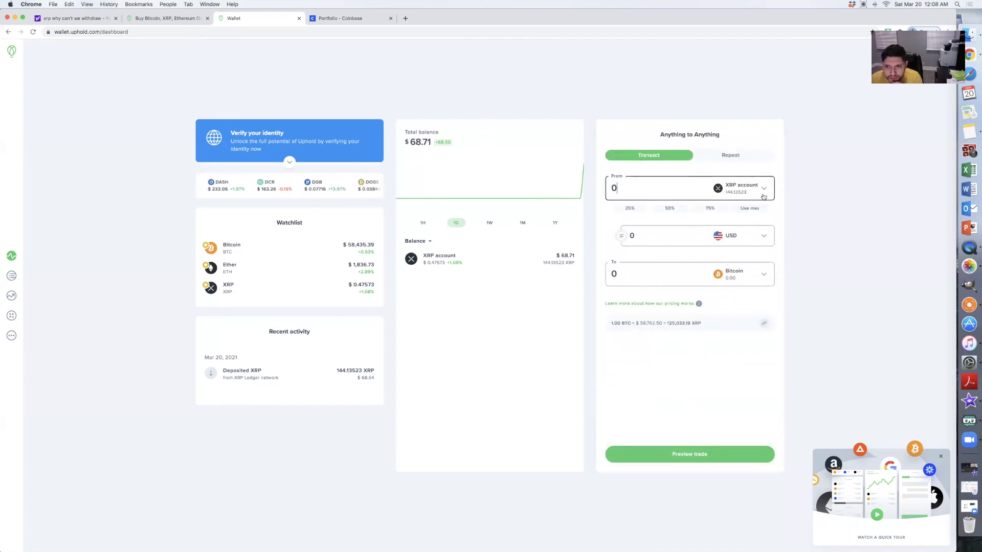
click(753, 209)
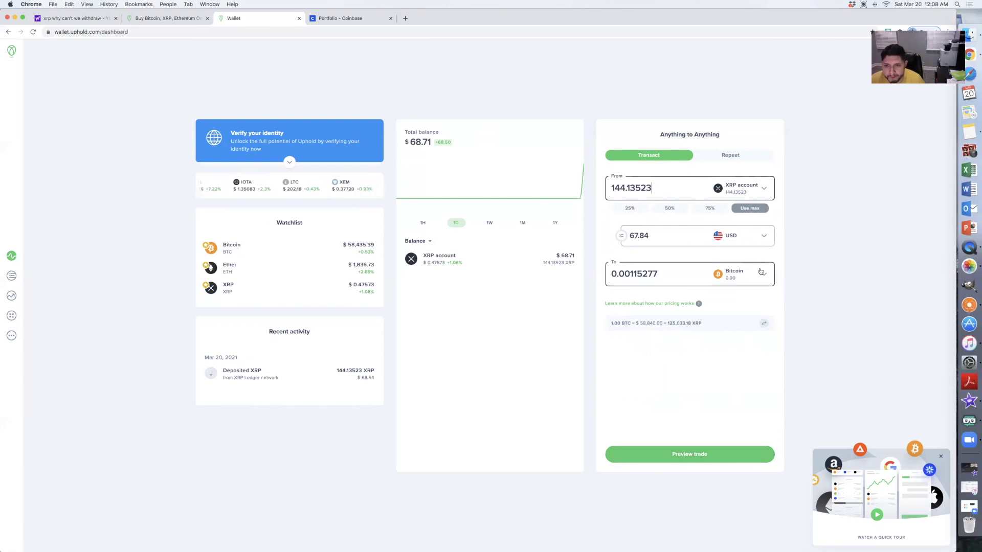
click(702, 453)
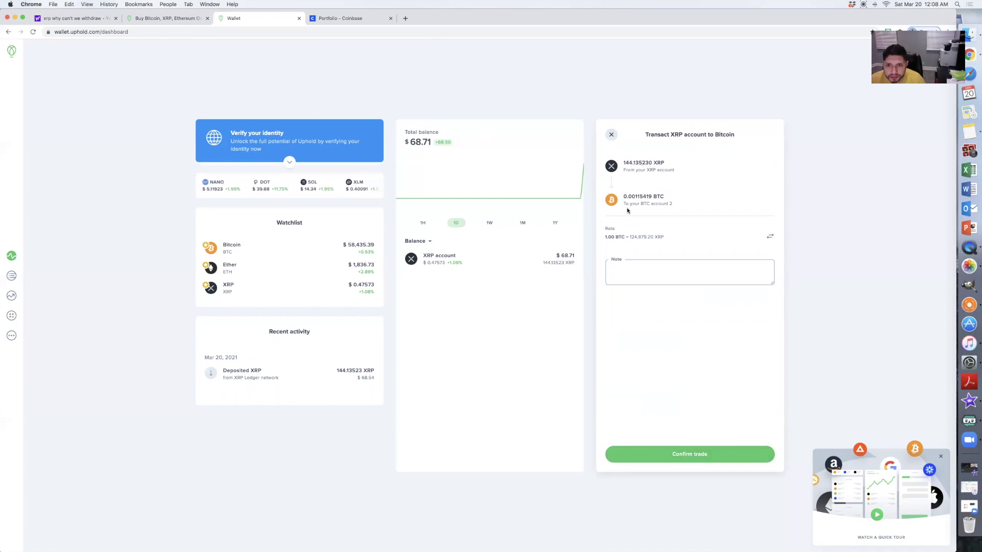
Step: Leave the trade note blank and confirm converting 144.135230 XRP into 0.00115419 BTC
click(624, 276)
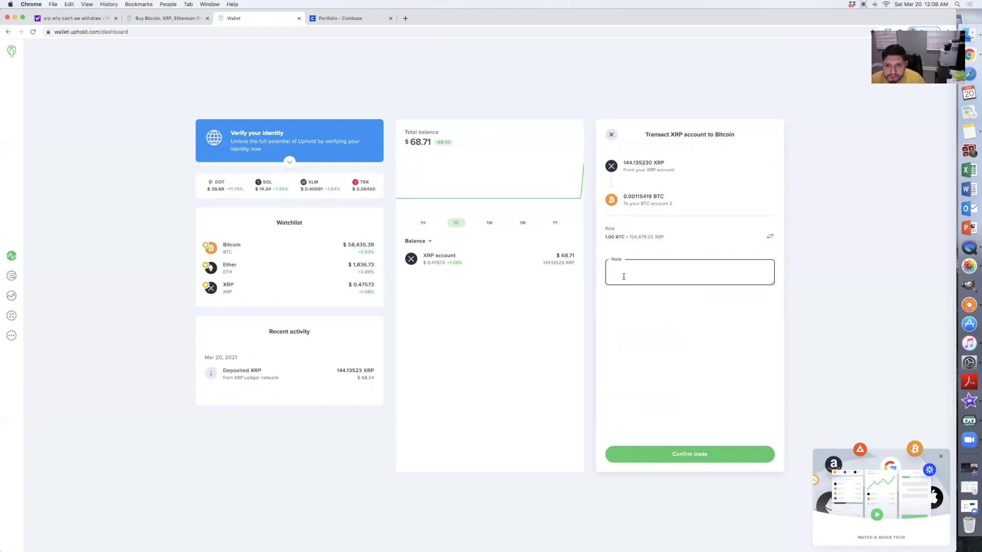
click(752, 404)
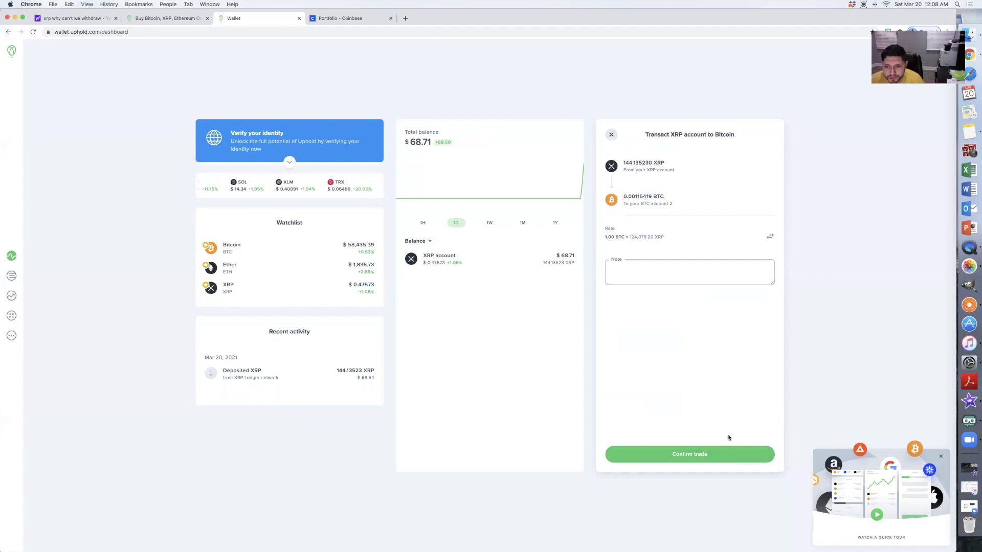
click(696, 455)
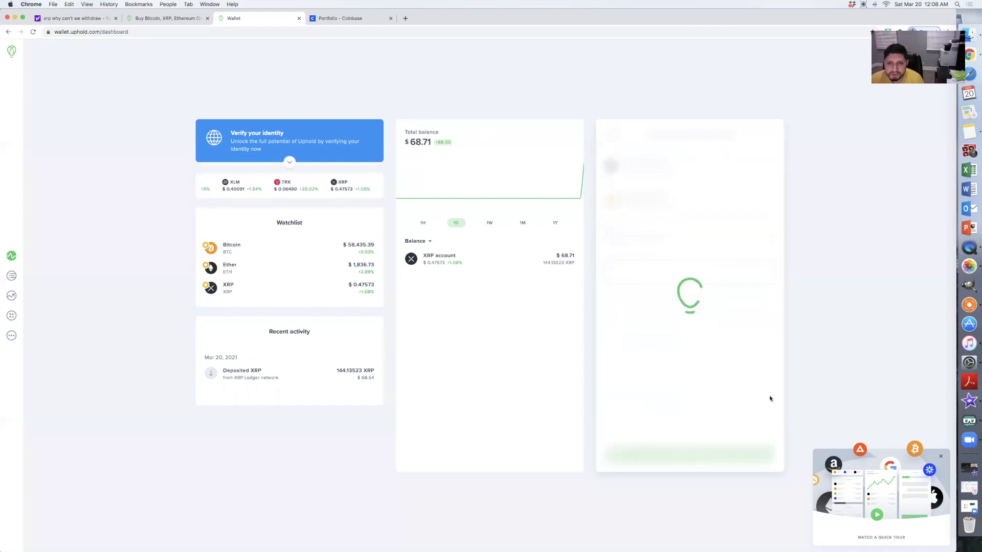